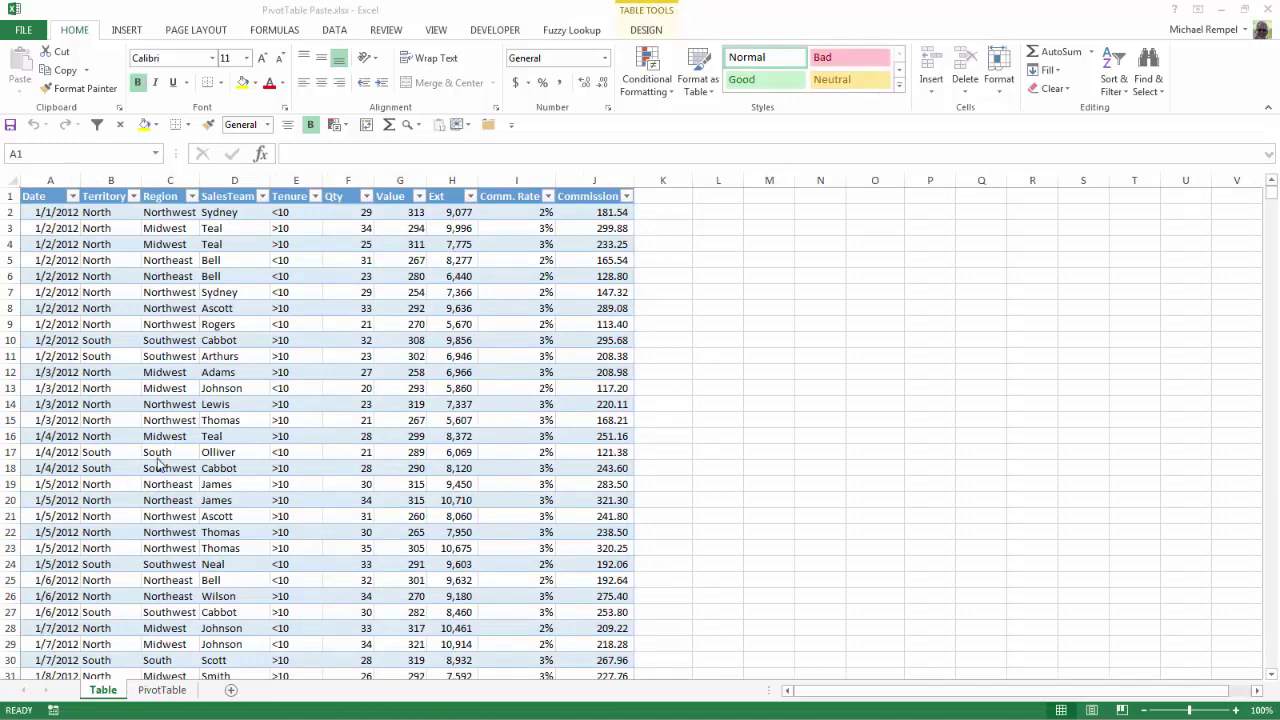
Go to the PivotTable sheet and select a cell inside the pivot table
click(160, 690)
click(463, 420)
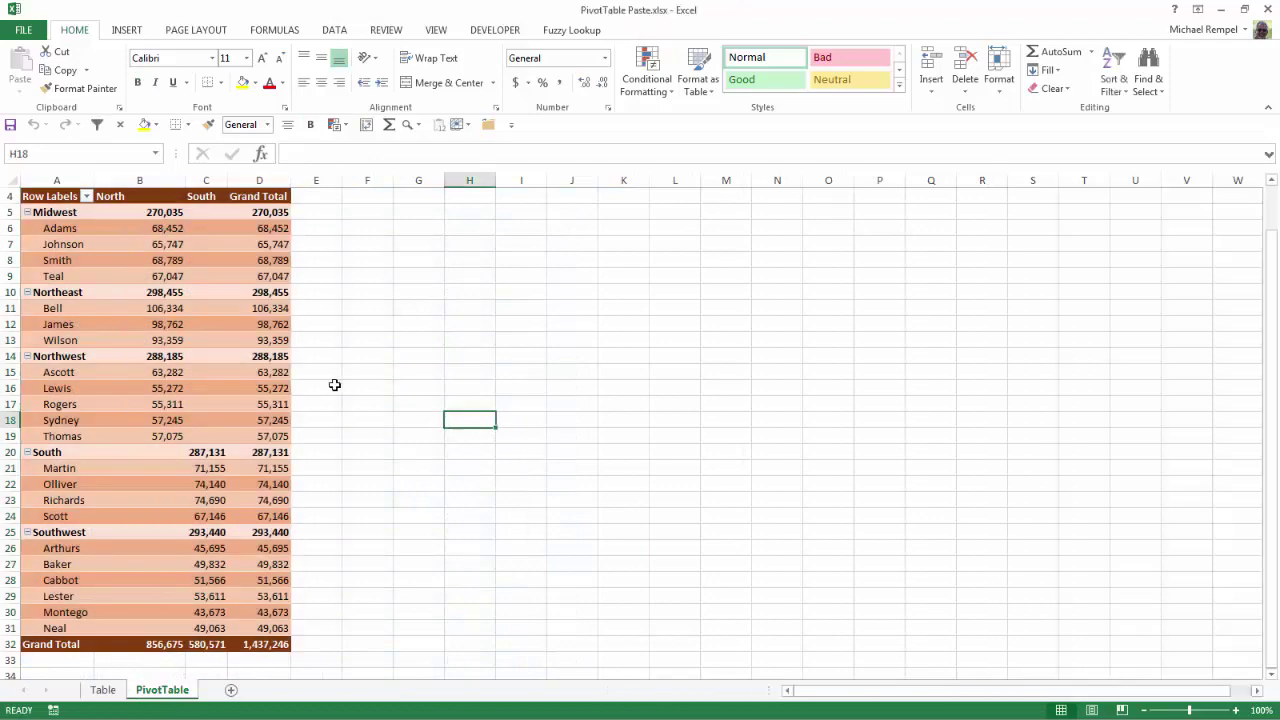
scroll(335, 385, up, 1)
click(76, 390)
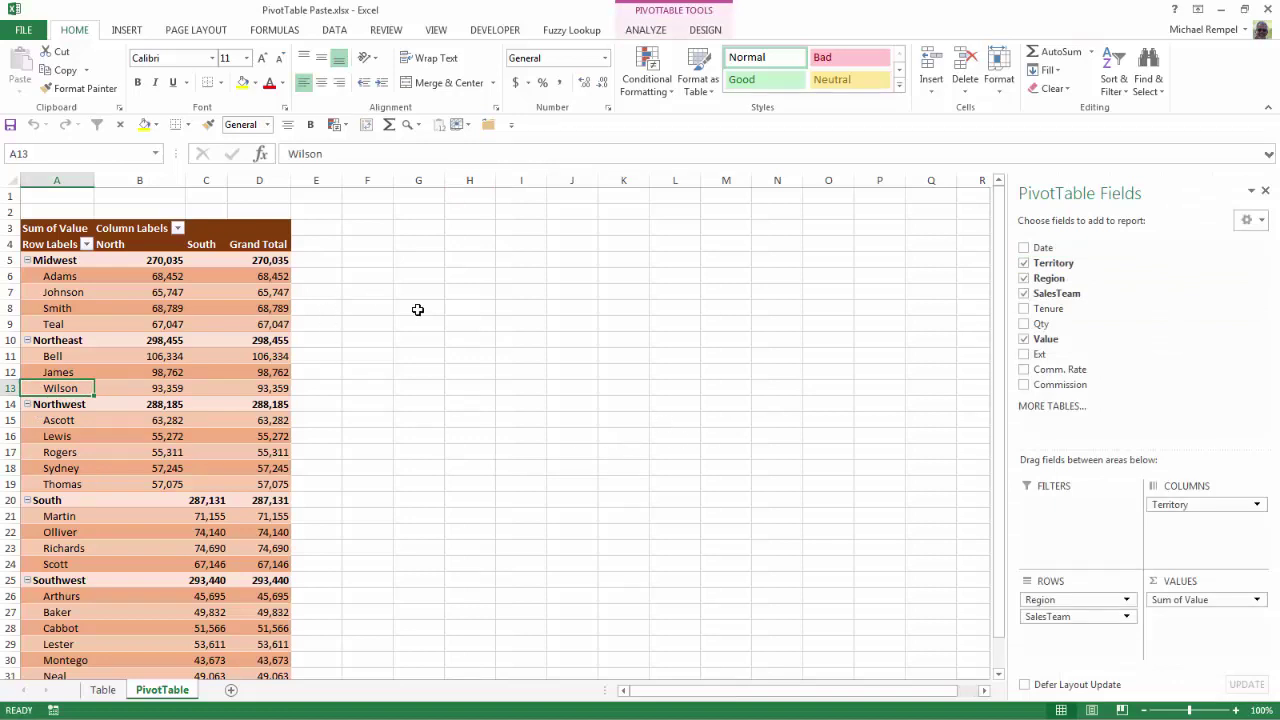
Add a new sheet and rename it 'Paste Examples'
mouse_move(218, 469)
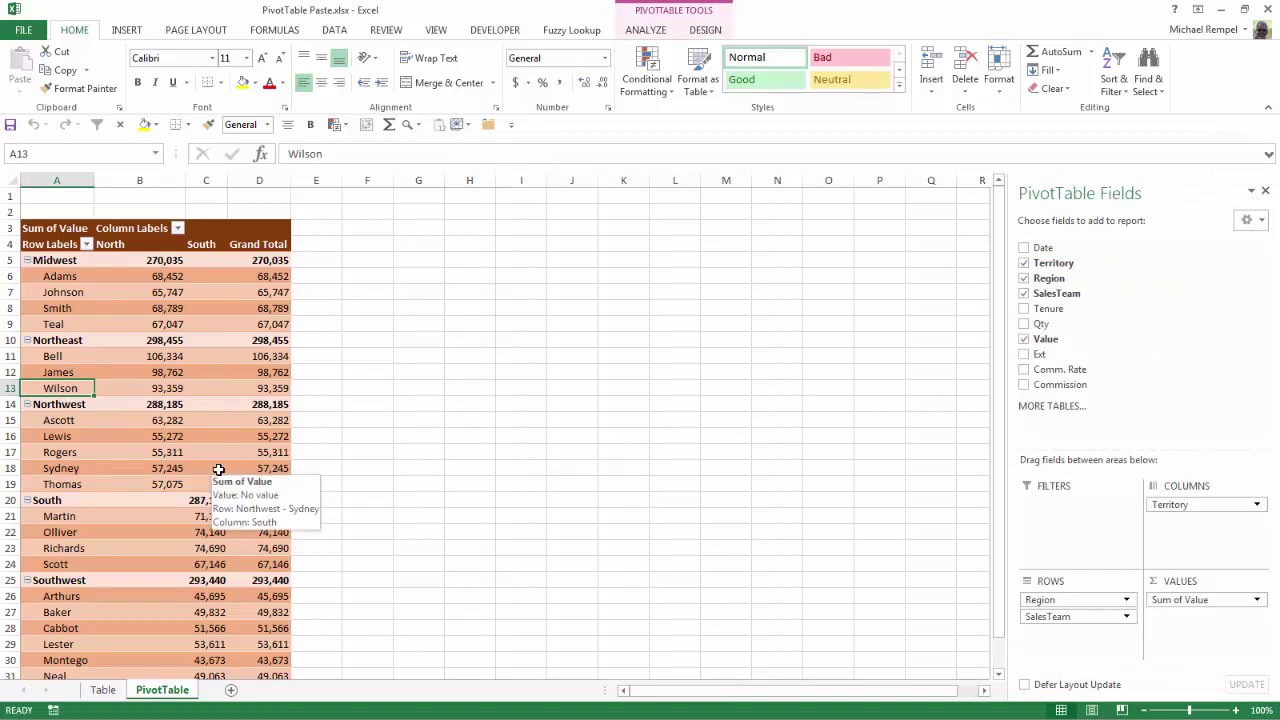
click(229, 691)
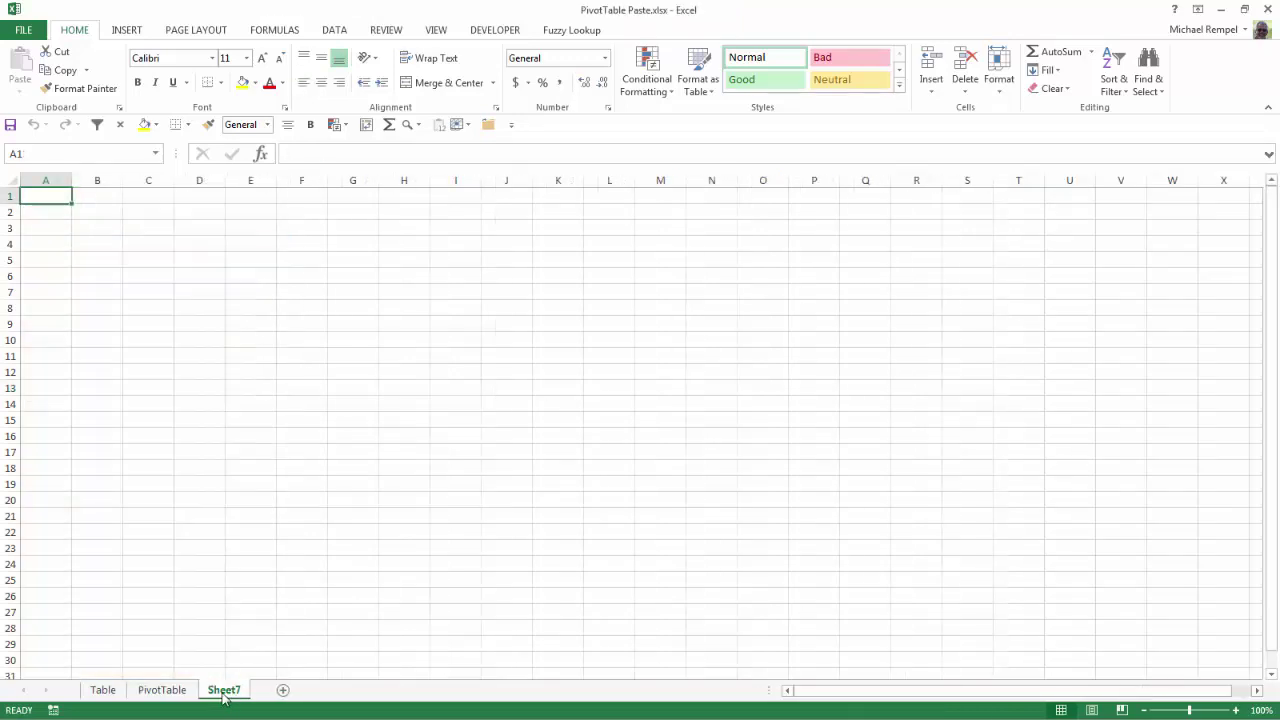
double_click(223, 691)
text(Paste)
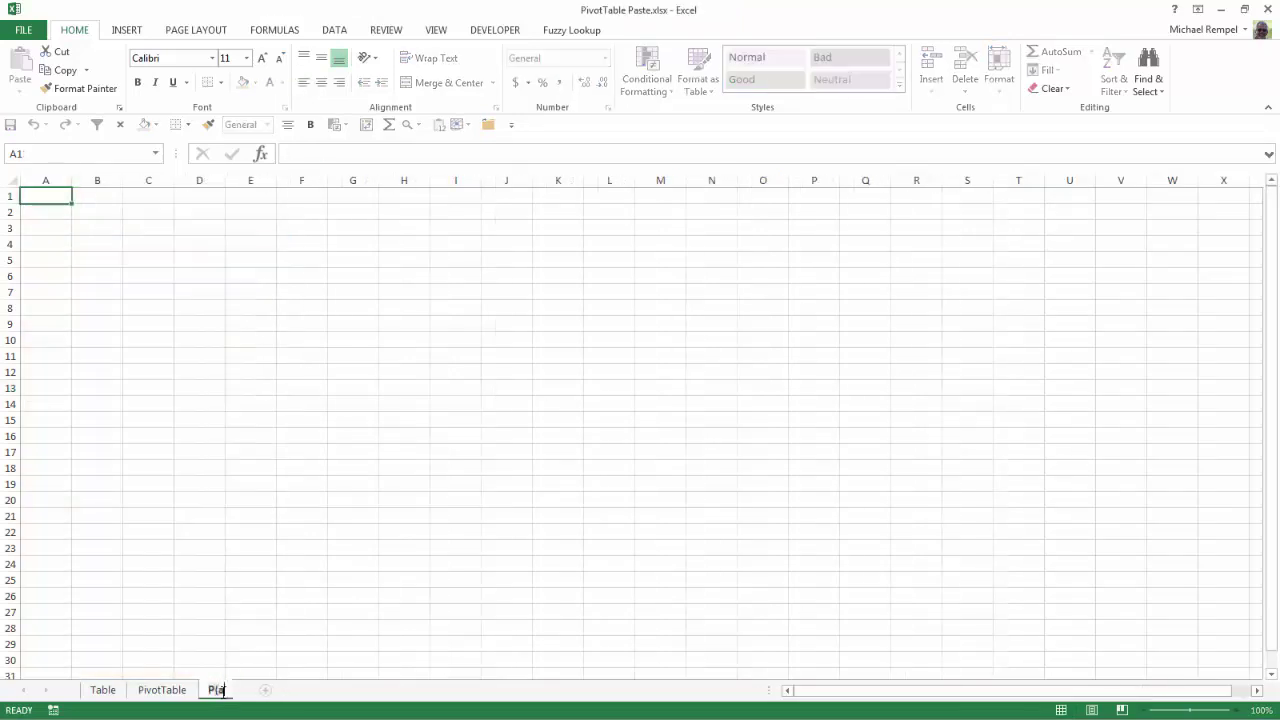
key(BackSpace)
key(BackSpace)
key(BackSpace)
key(BackSpace)
key(BackSpace)
text(Paste Examples)
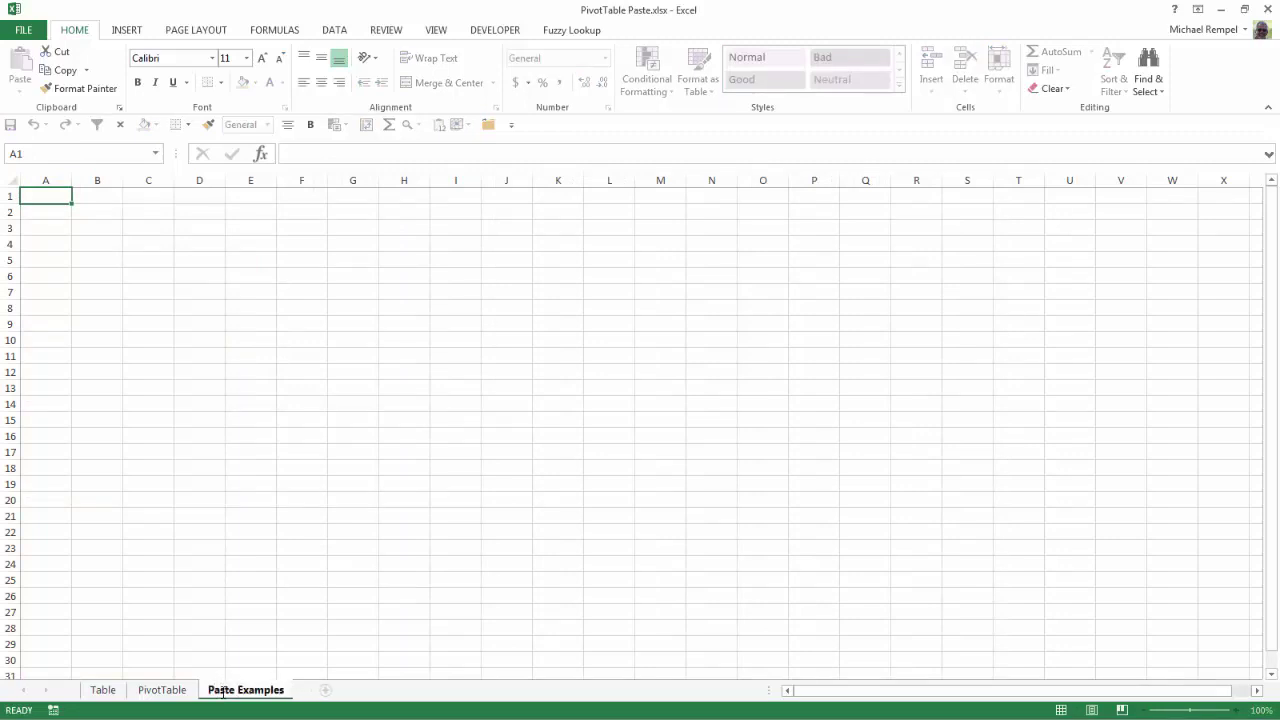
key(Return)
Copy the pivot table A3:D32 and paste it at A1 on Paste Examples
click(162, 690)
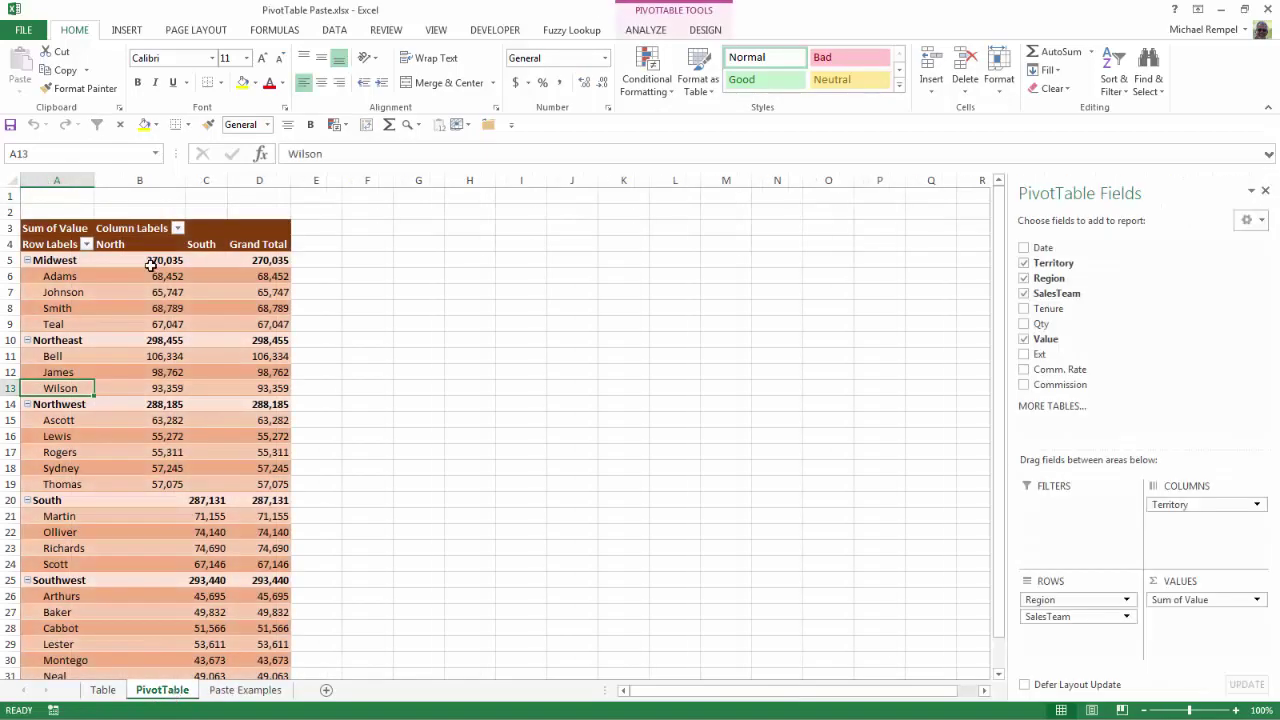
drag(53, 222, 270, 641)
key(ctrl+c)
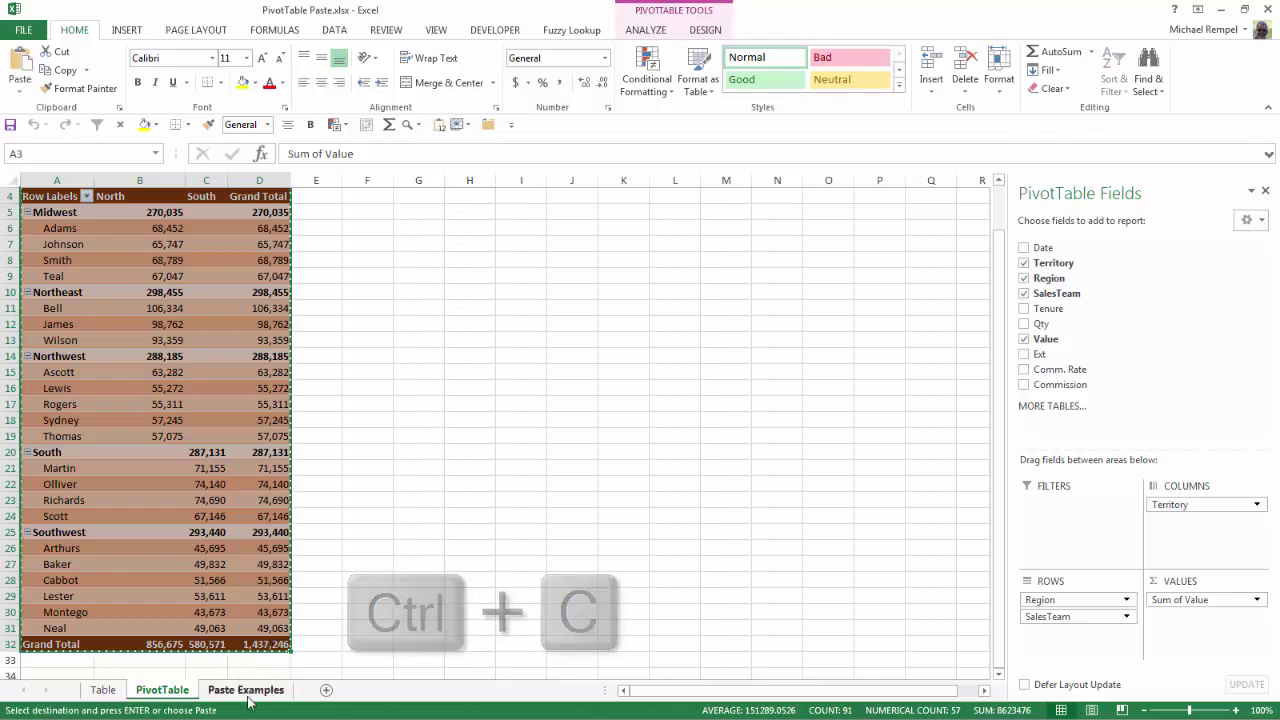
click(243, 690)
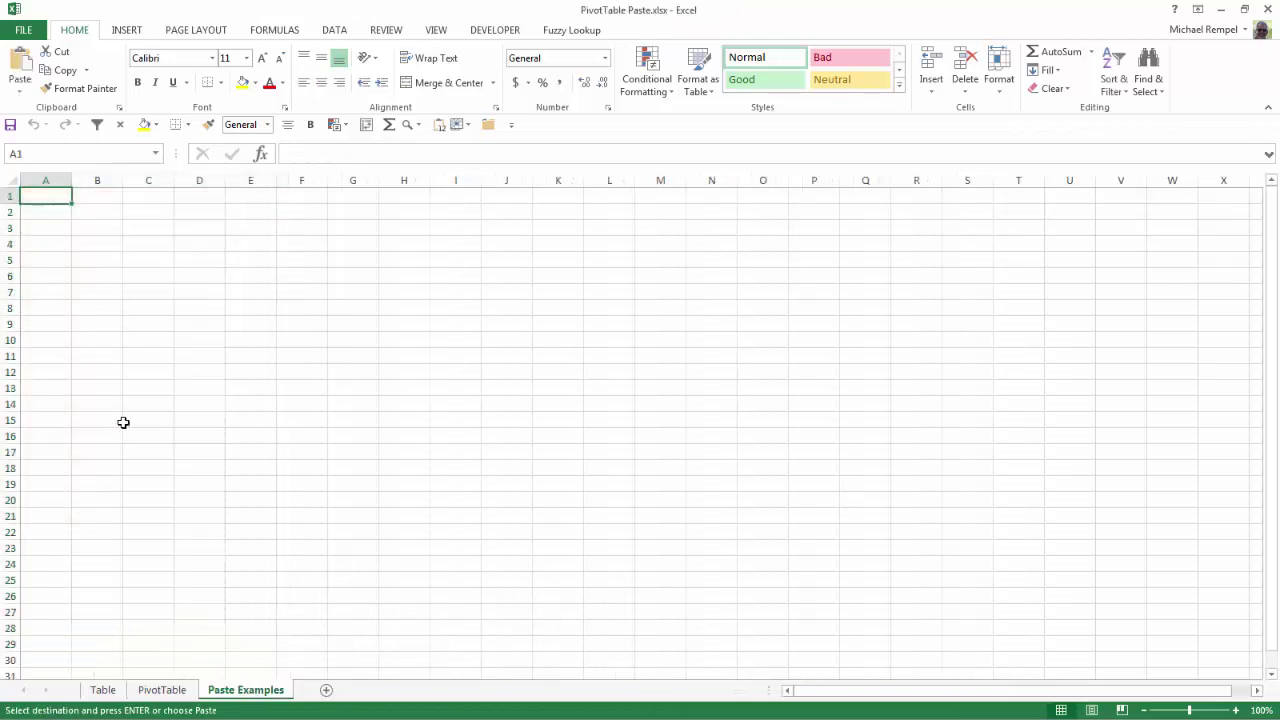
key(ctrl+v)
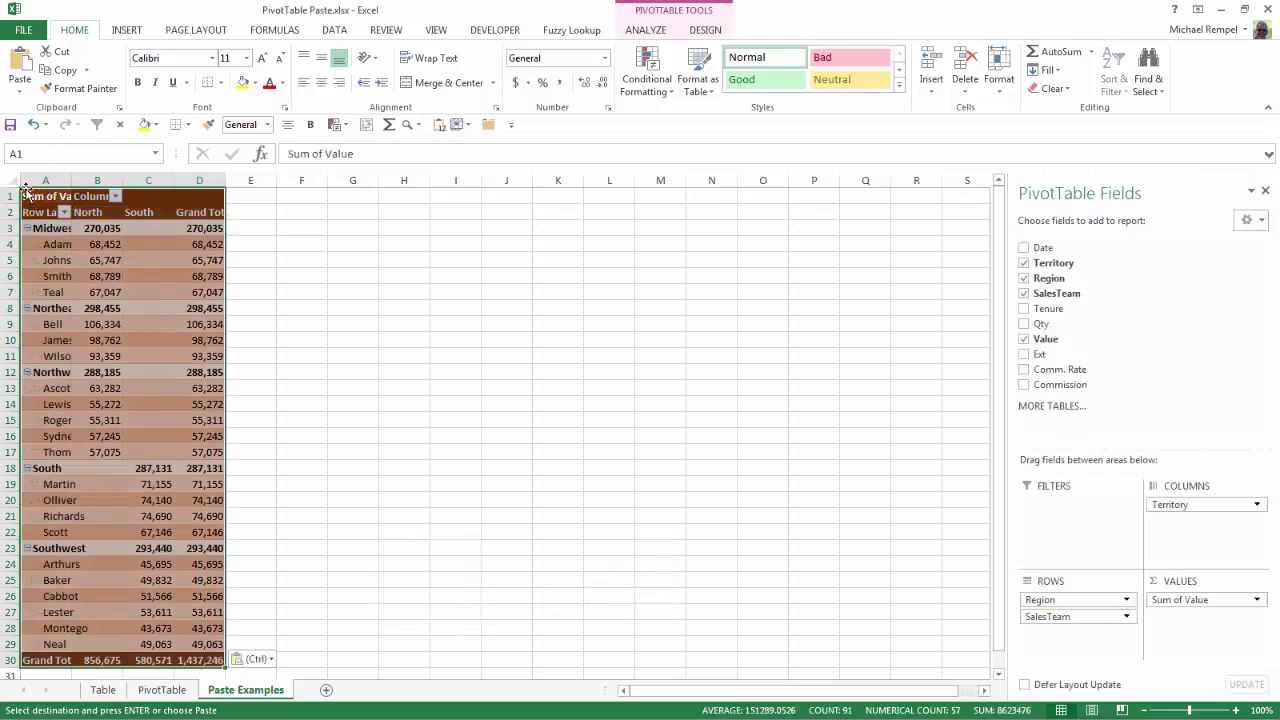
AutoFit columns A through D to the pasted pivot's contents
drag(35, 180, 214, 178)
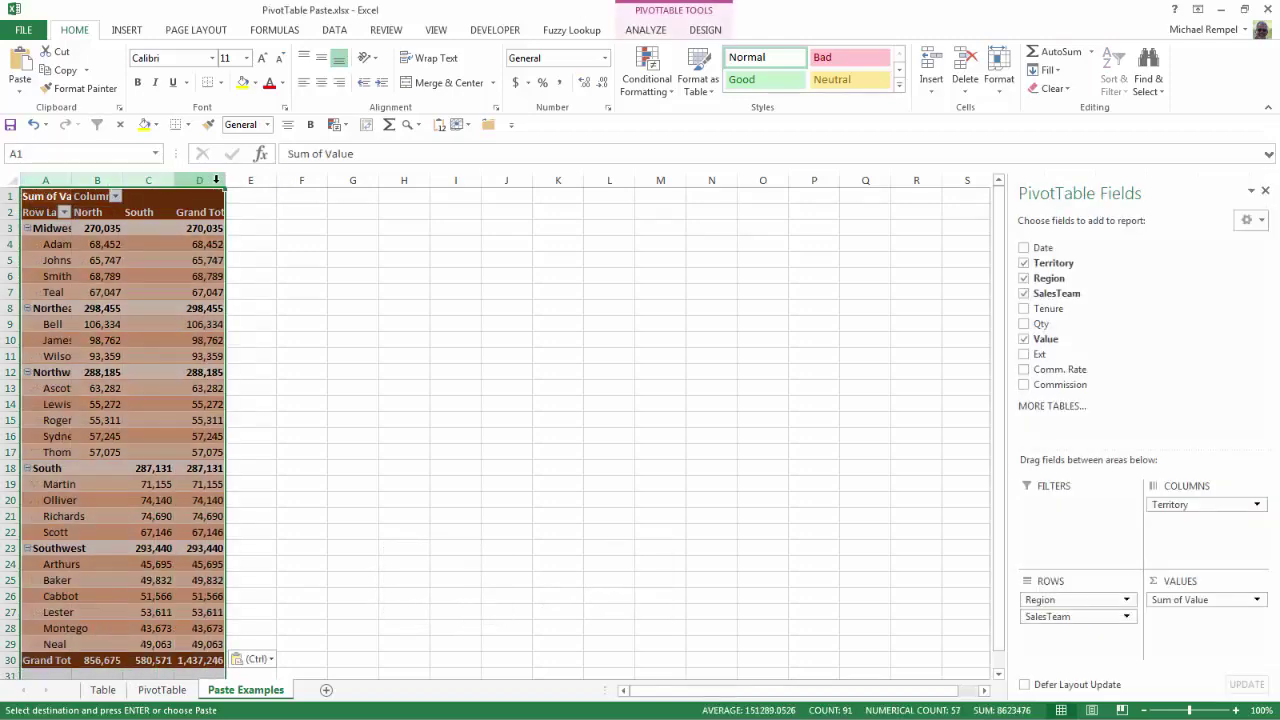
double_click(228, 180)
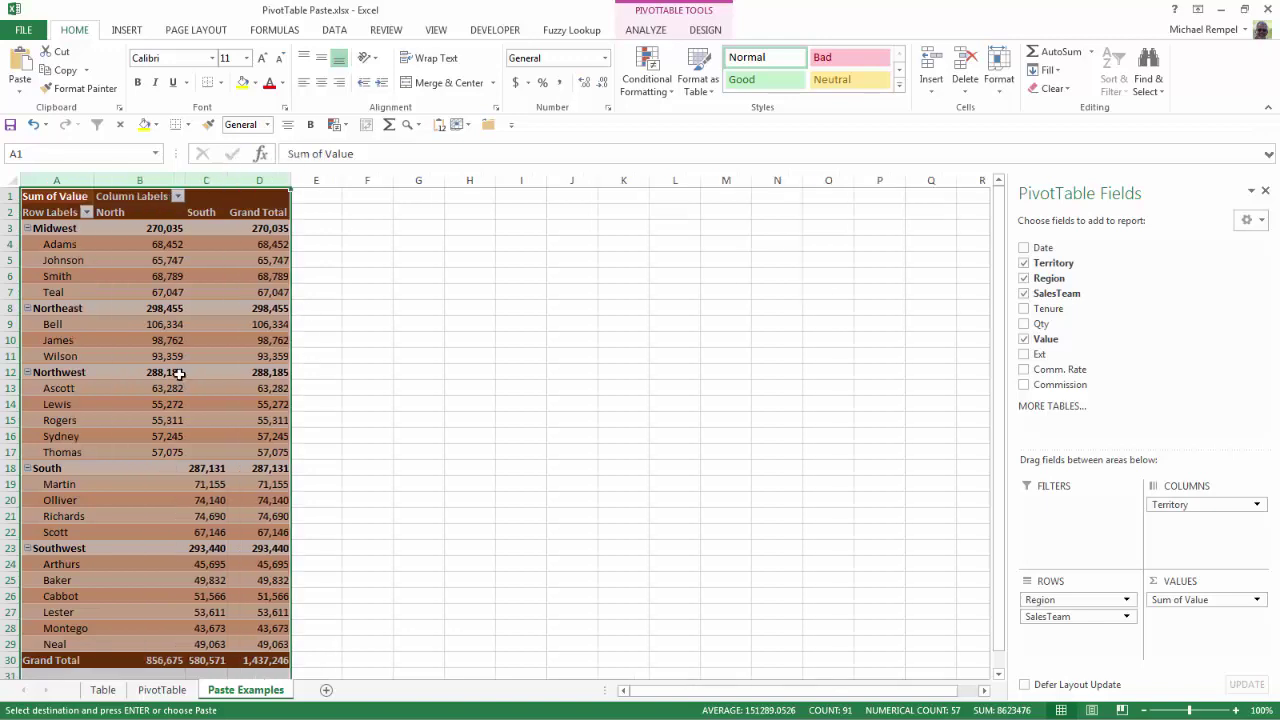
click(481, 406)
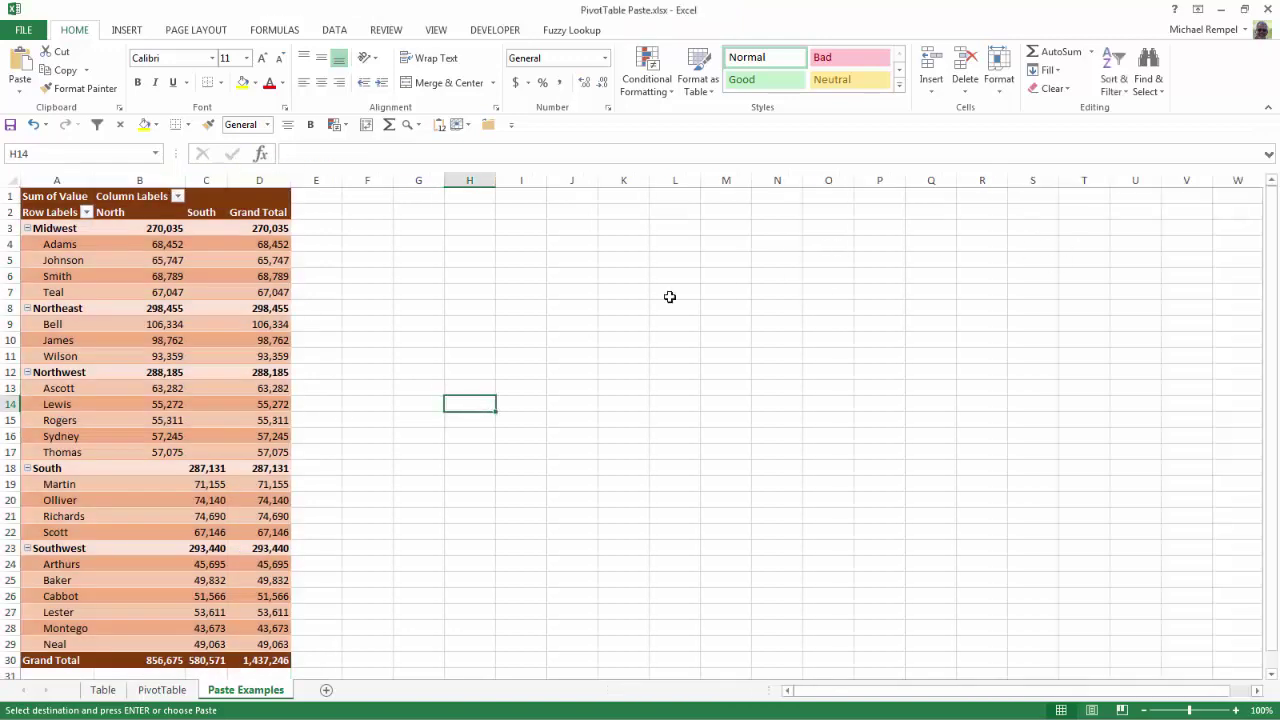
click(167, 282)
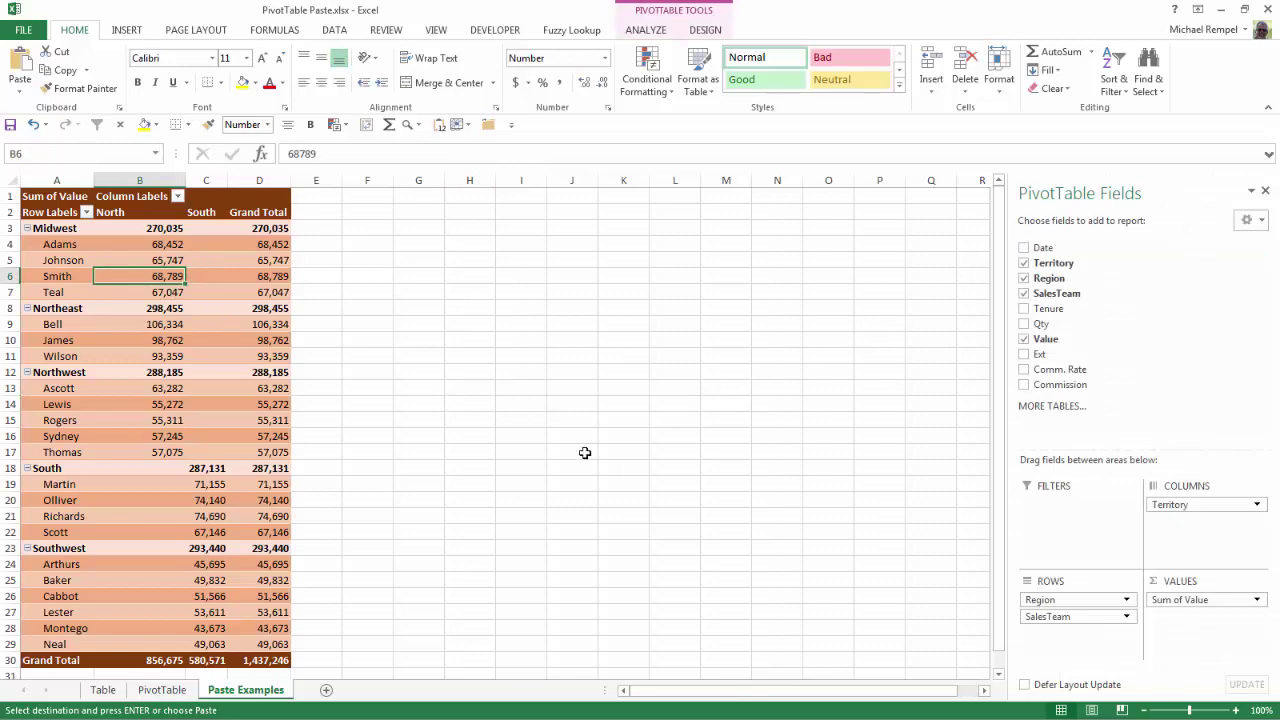
double_click(176, 326)
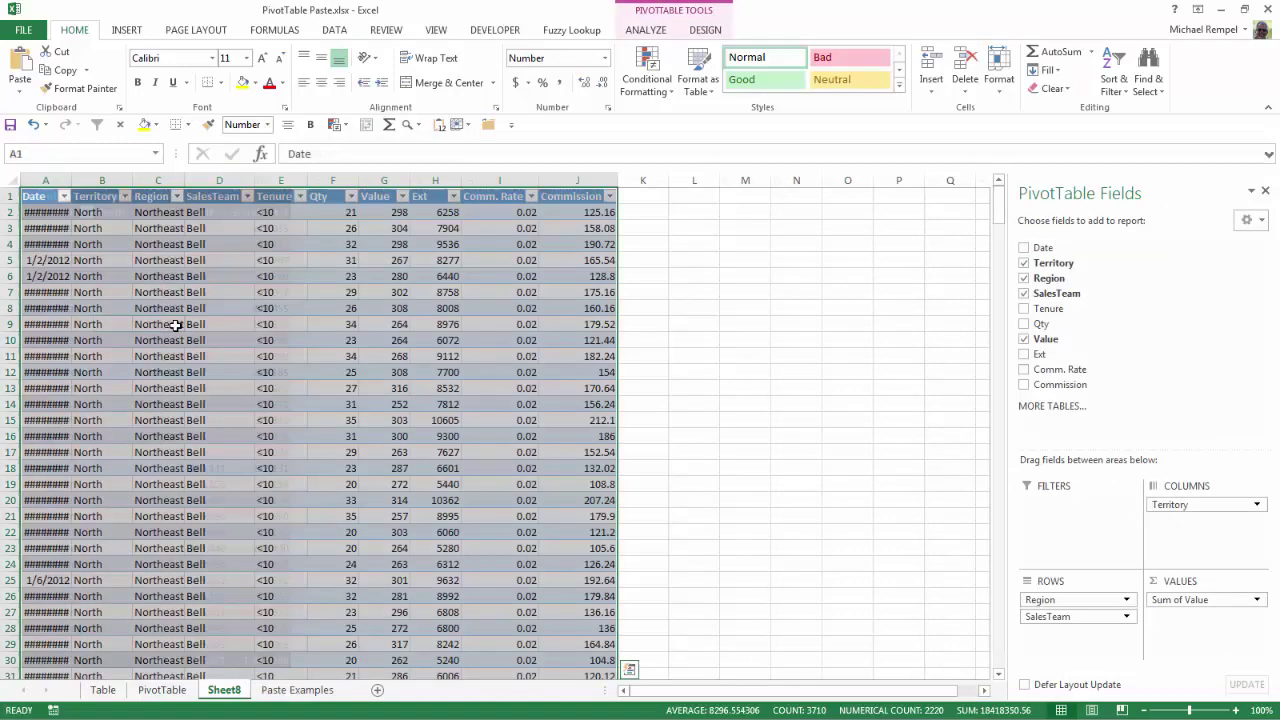
right_click(219, 698)
click(260, 521)
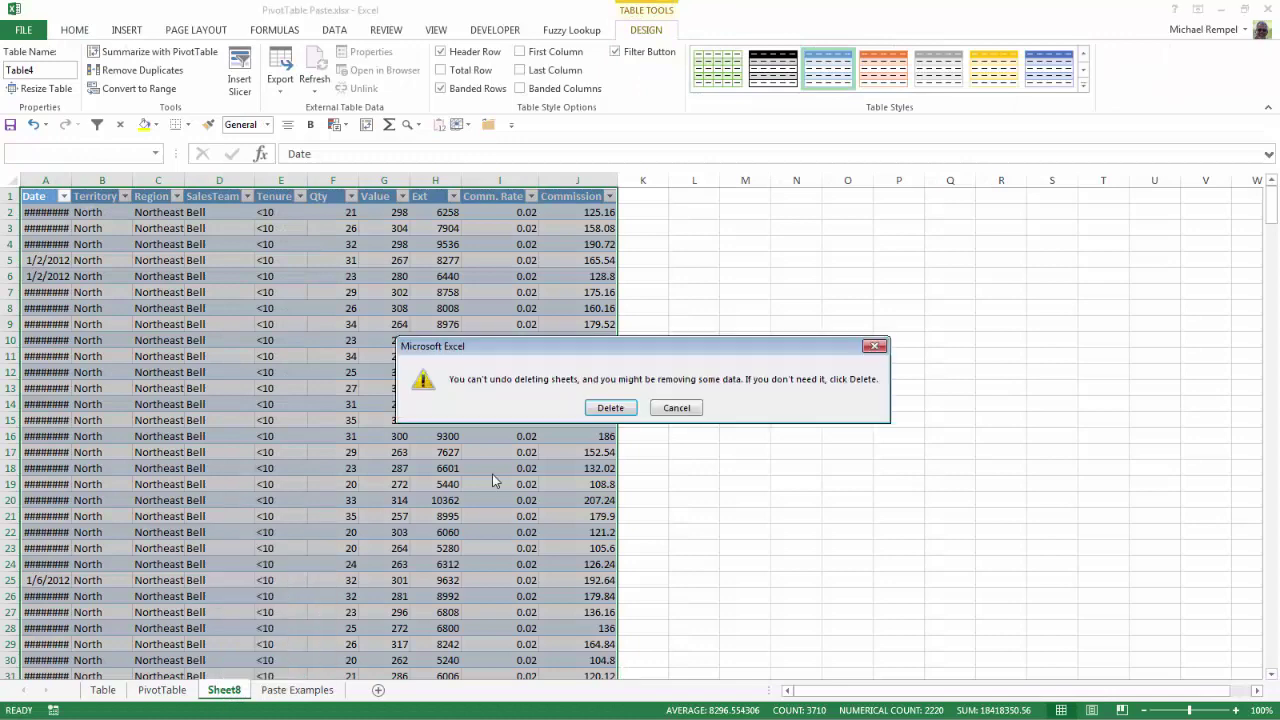
click(610, 408)
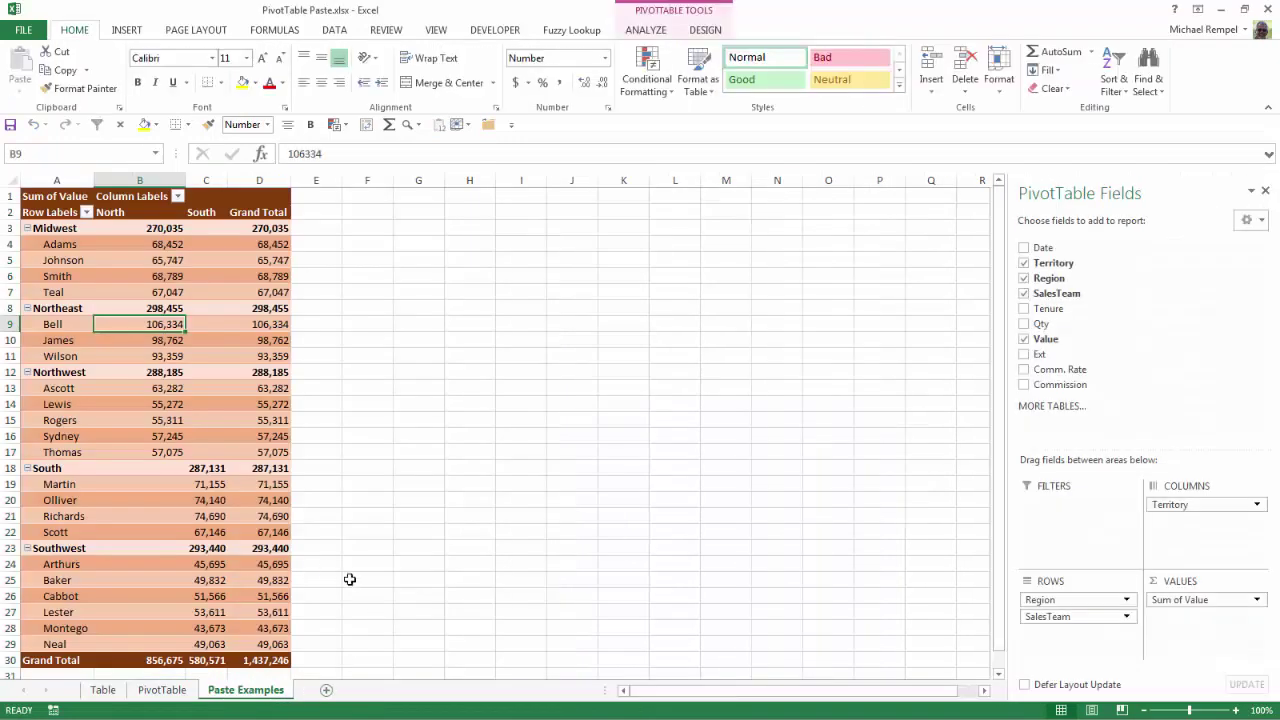
click(148, 700)
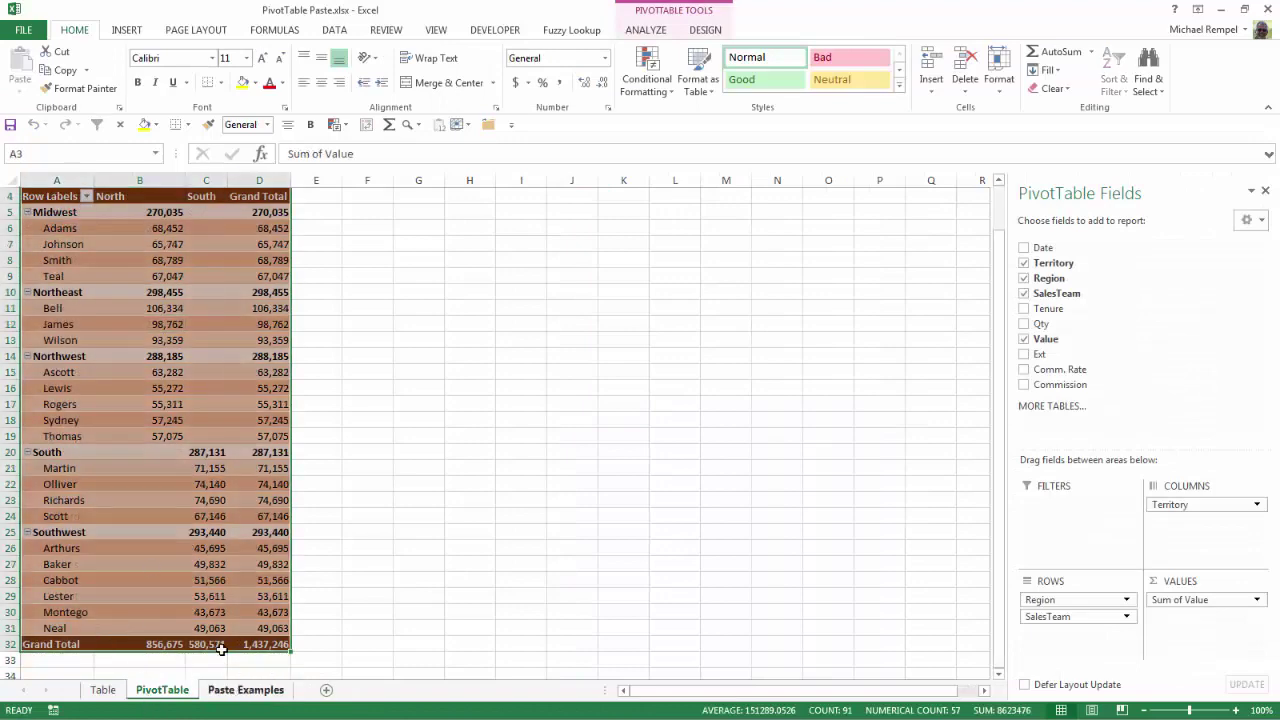
click(244, 690)
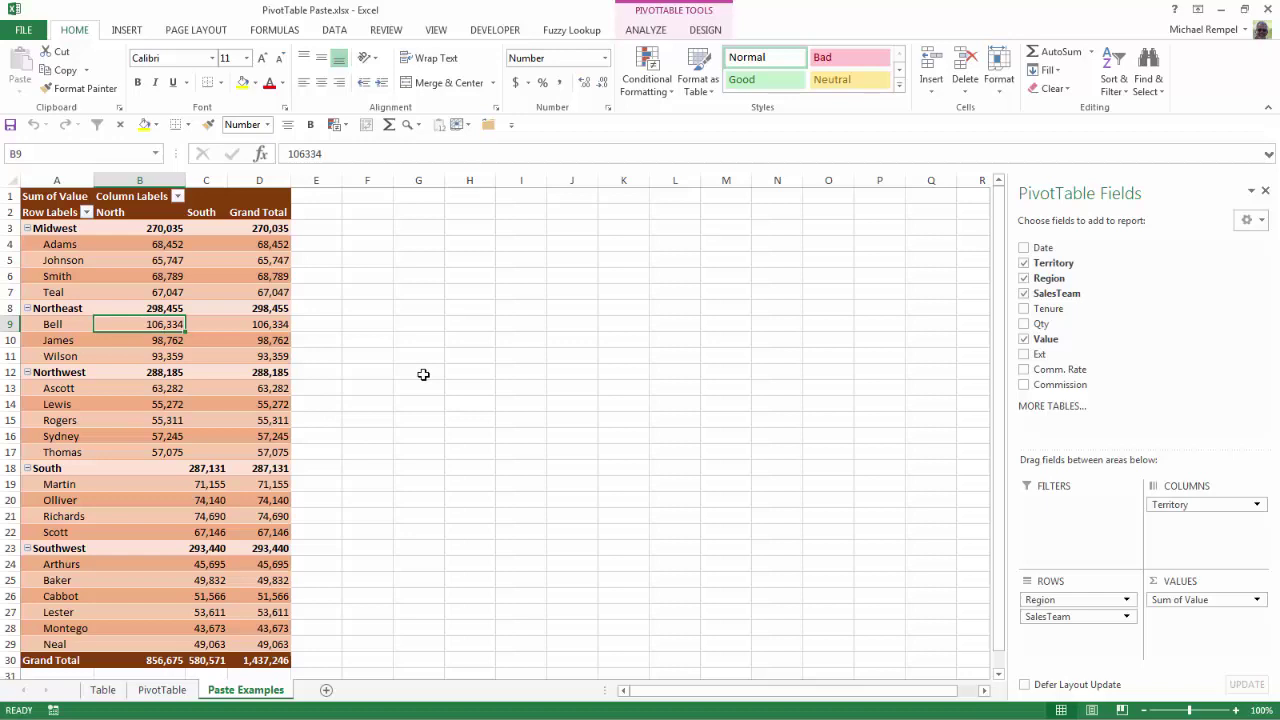
Copy the pivot again and paste it as values only at F1 on Paste Examples
click(162, 690)
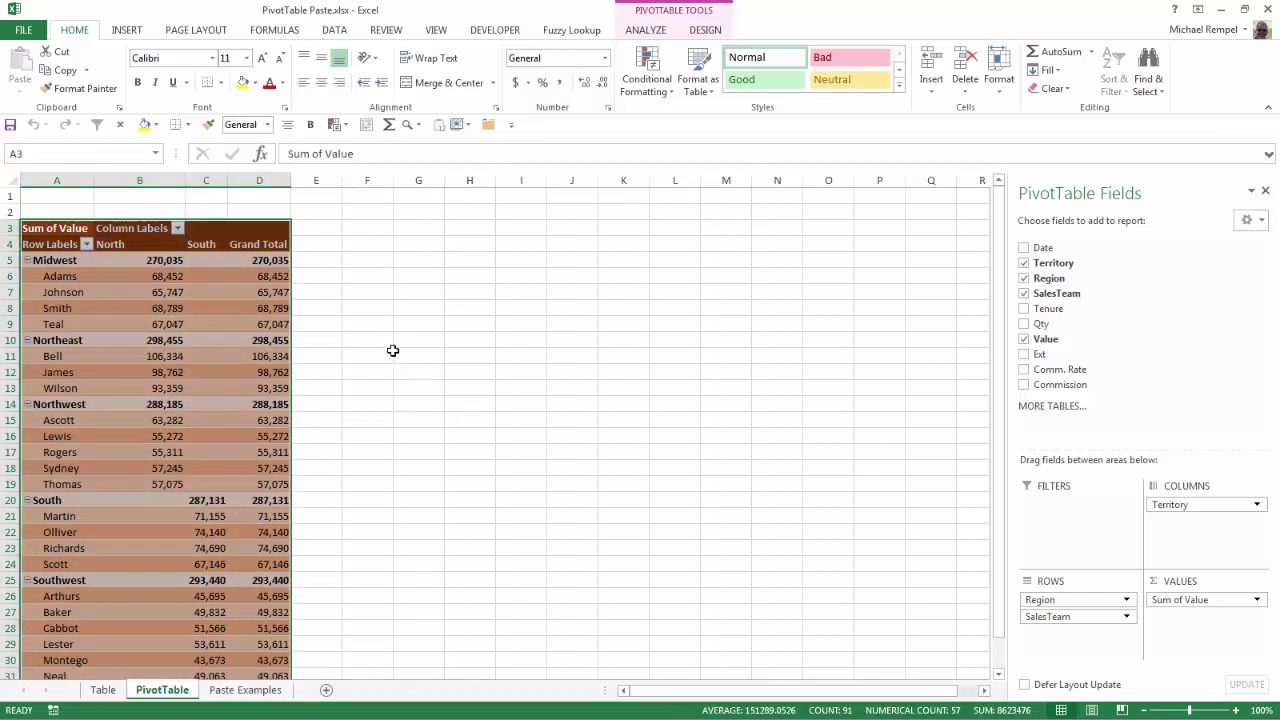
key(ctrl+c)
click(222, 692)
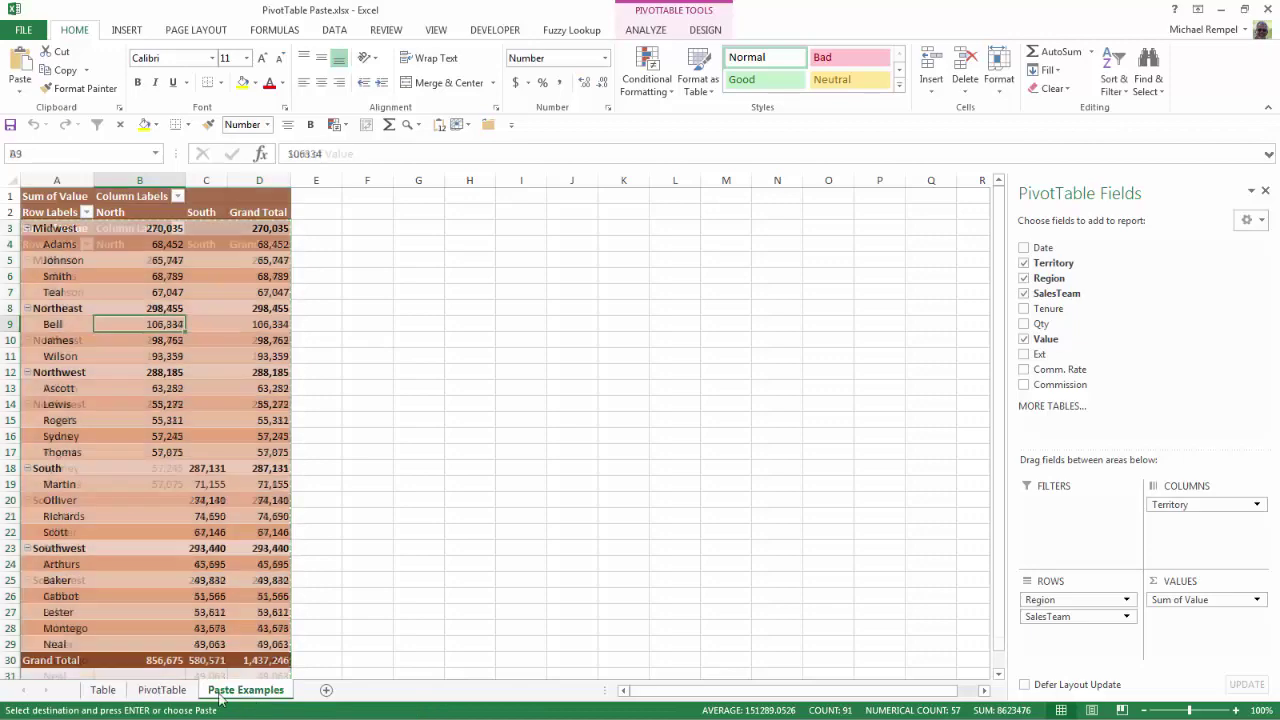
click(381, 197)
right_click(381, 197)
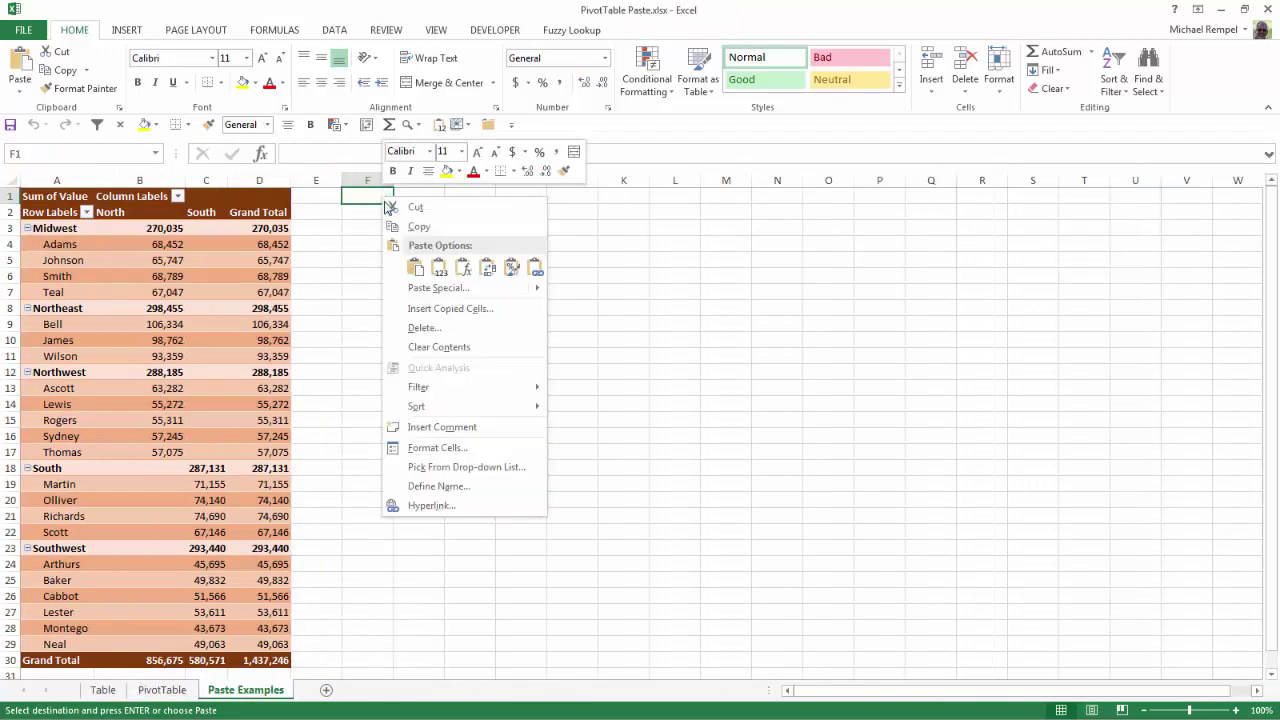
click(439, 270)
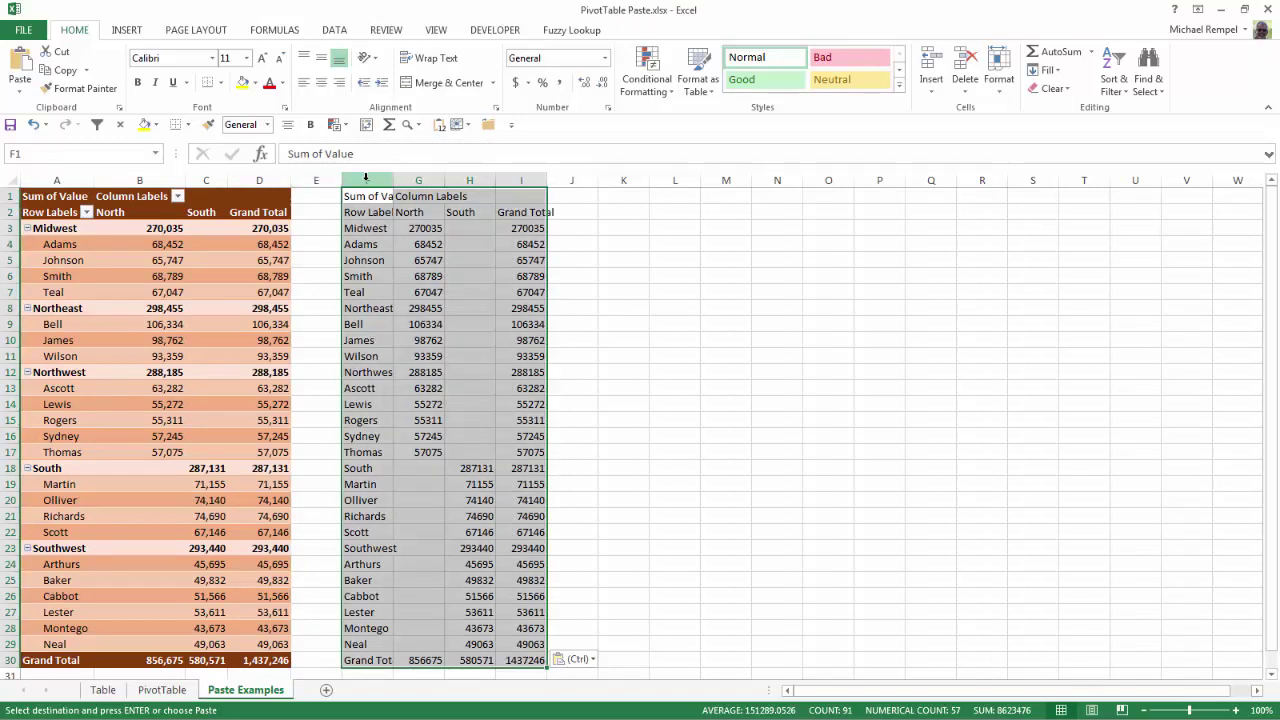
AutoFit columns F through I and check that G7 holds a plain number
drag(367, 180, 521, 179)
double_click(546, 179)
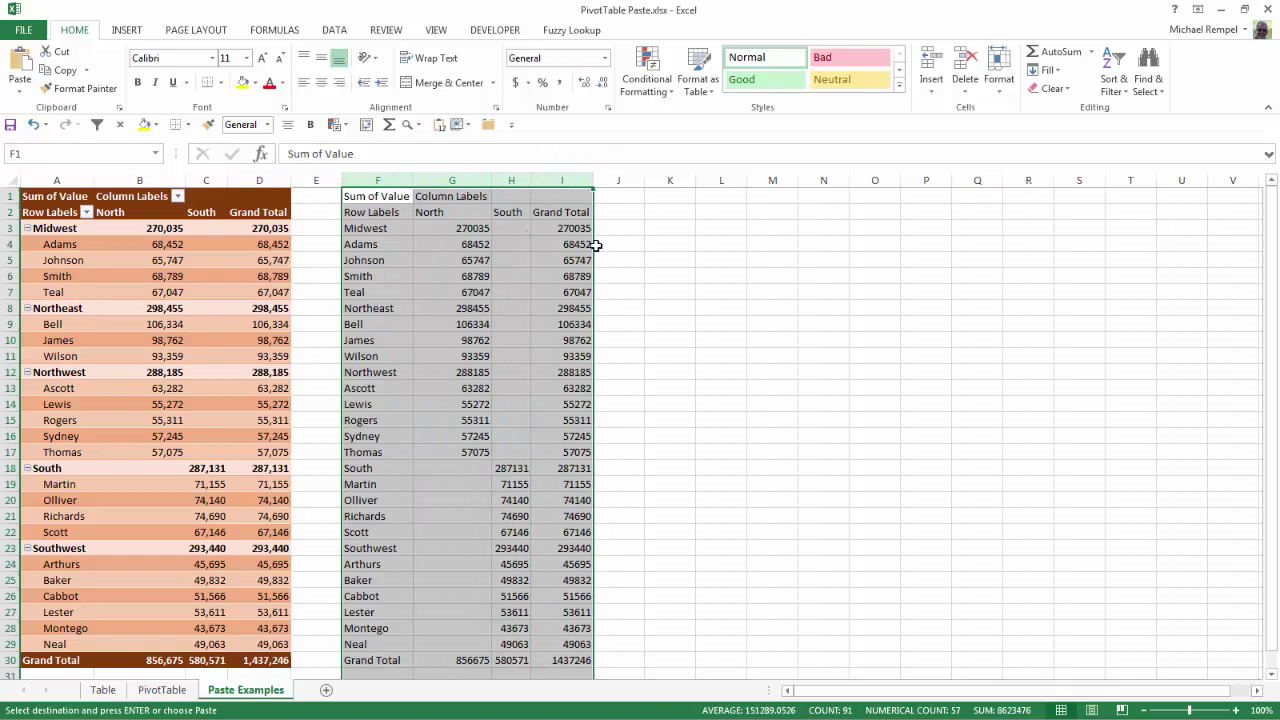
click(575, 292)
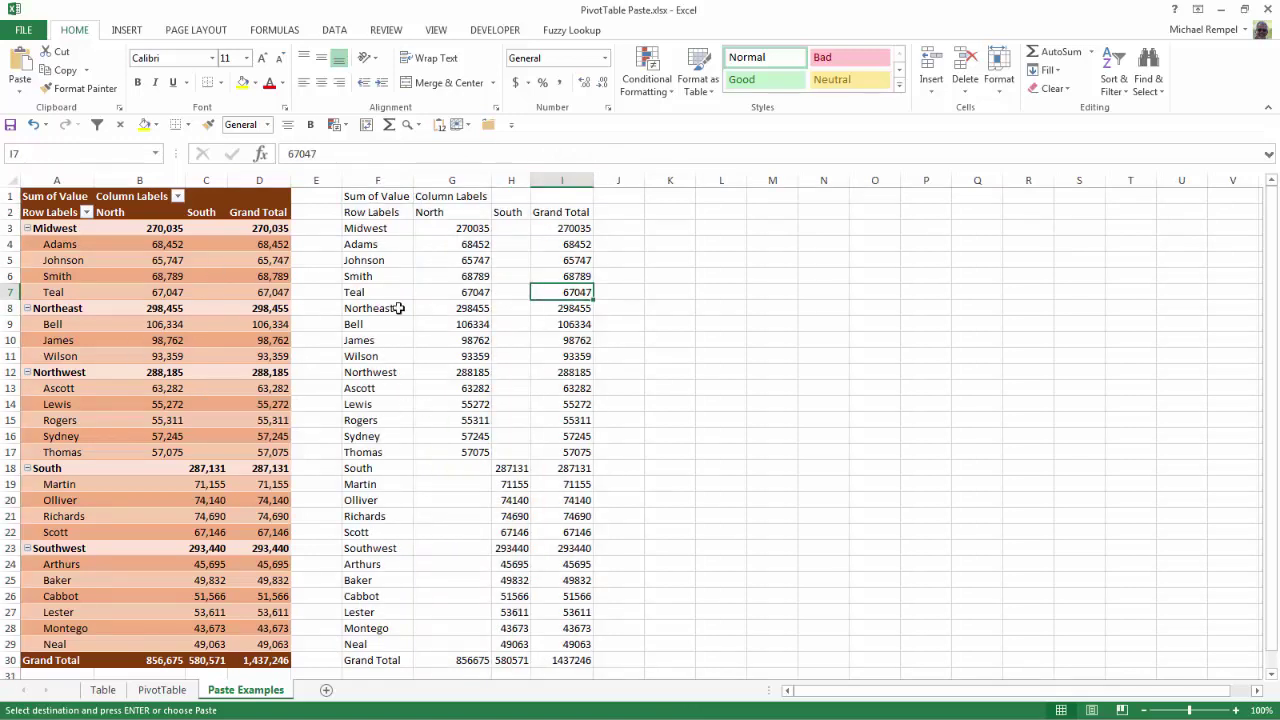
double_click(466, 292)
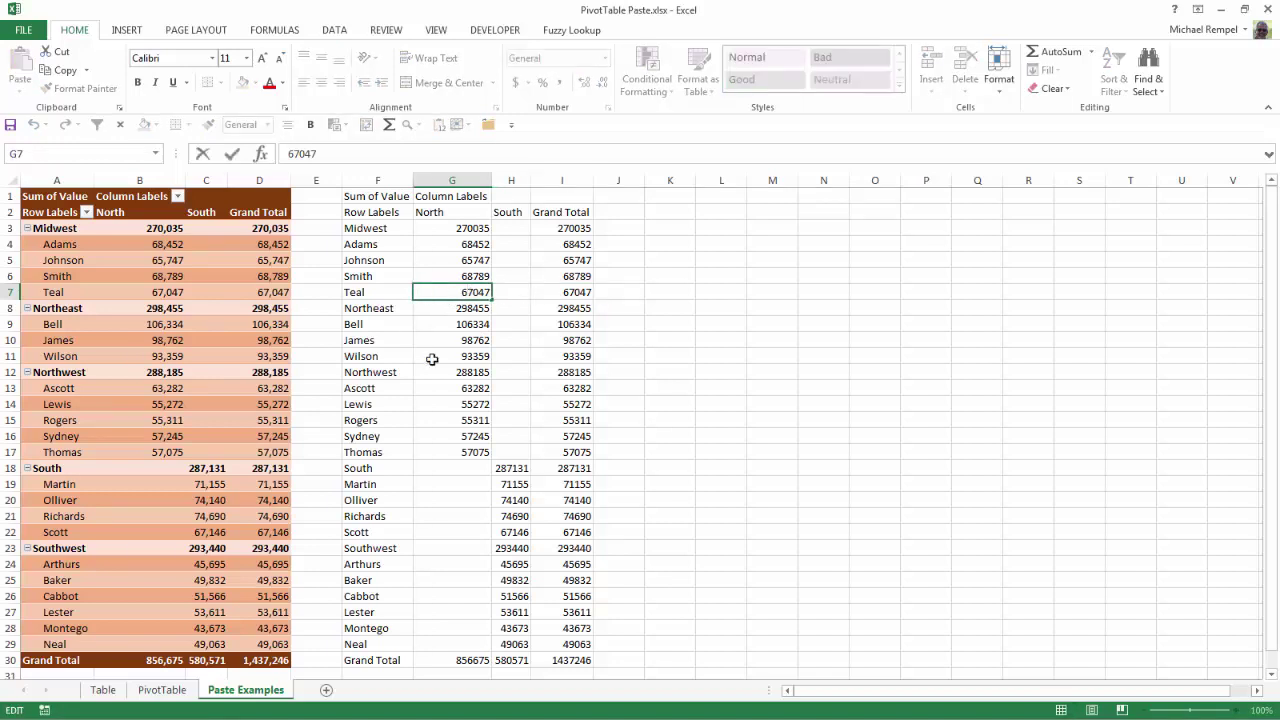
key(Escape)
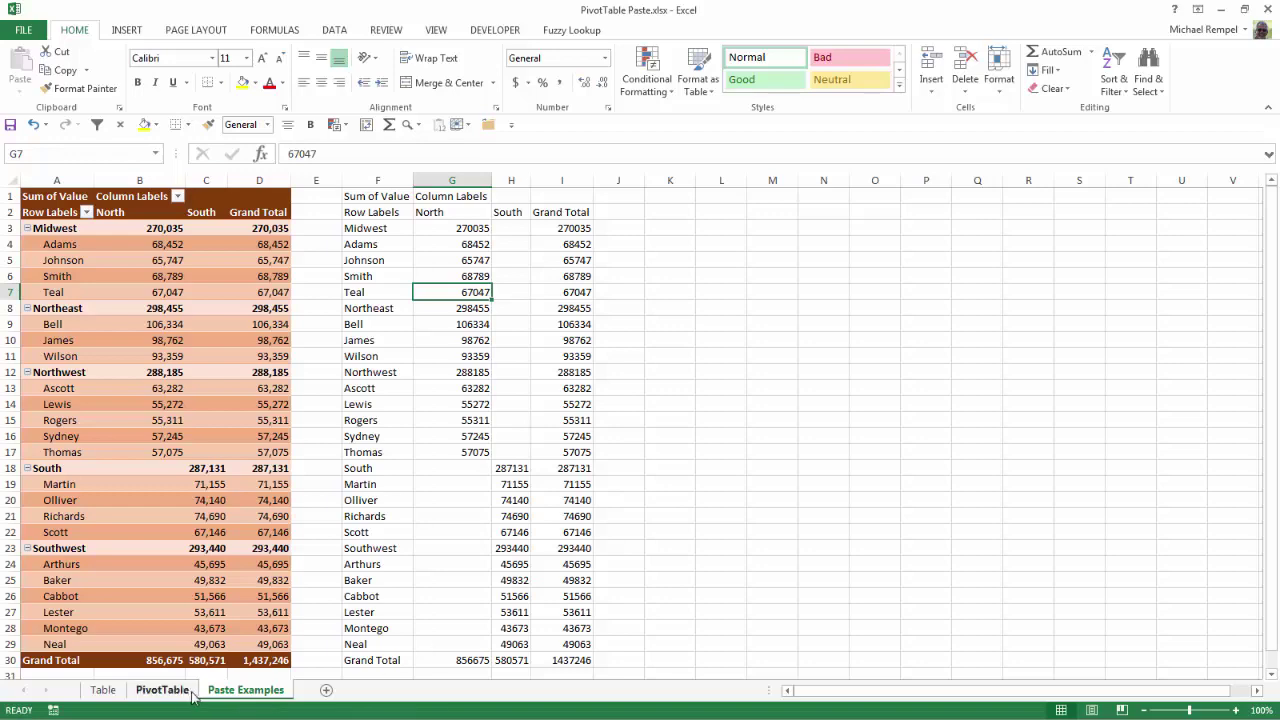
Copy the pivot and paste it at K1 from the Clipboard pane
click(178, 693)
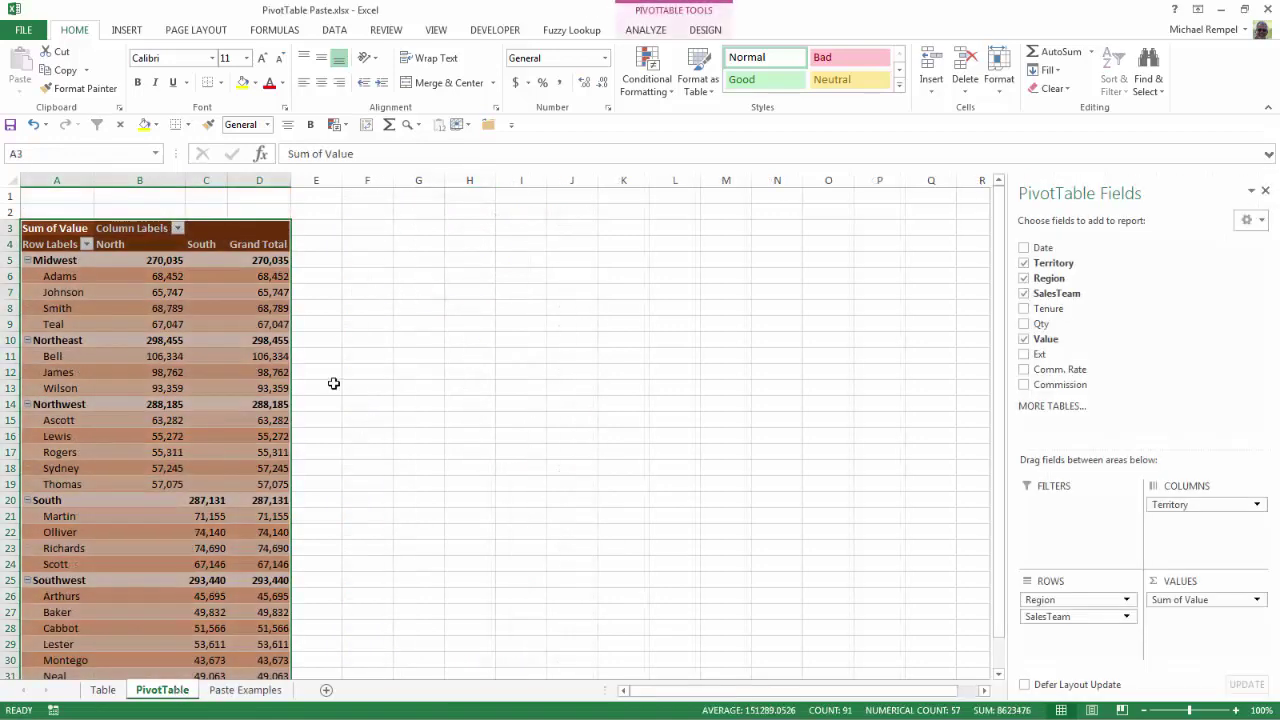
key(ctrl+c)
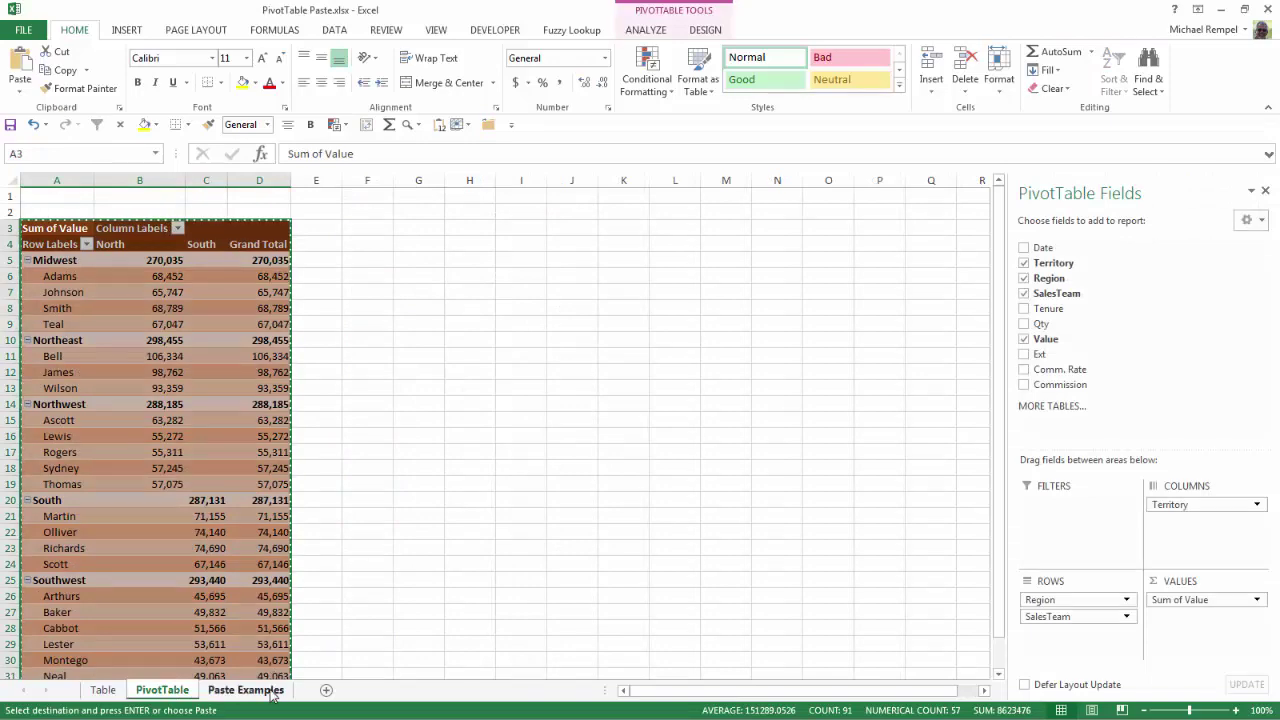
click(270, 696)
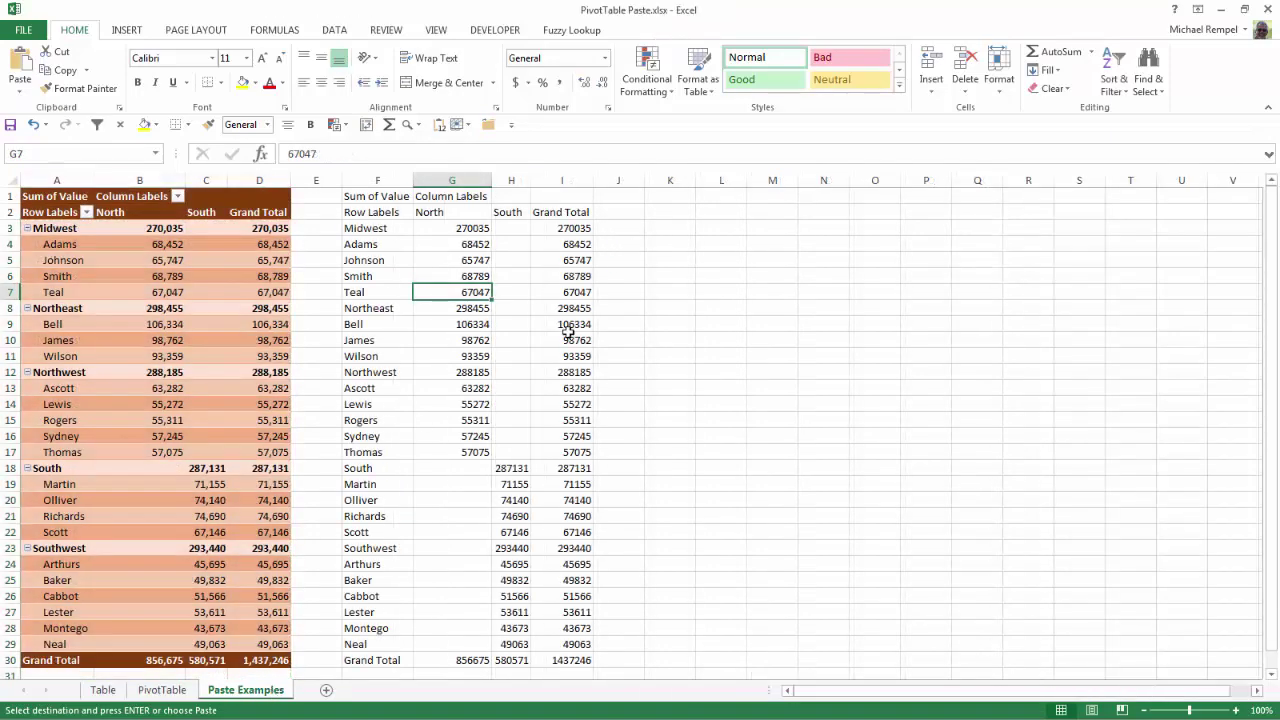
click(669, 198)
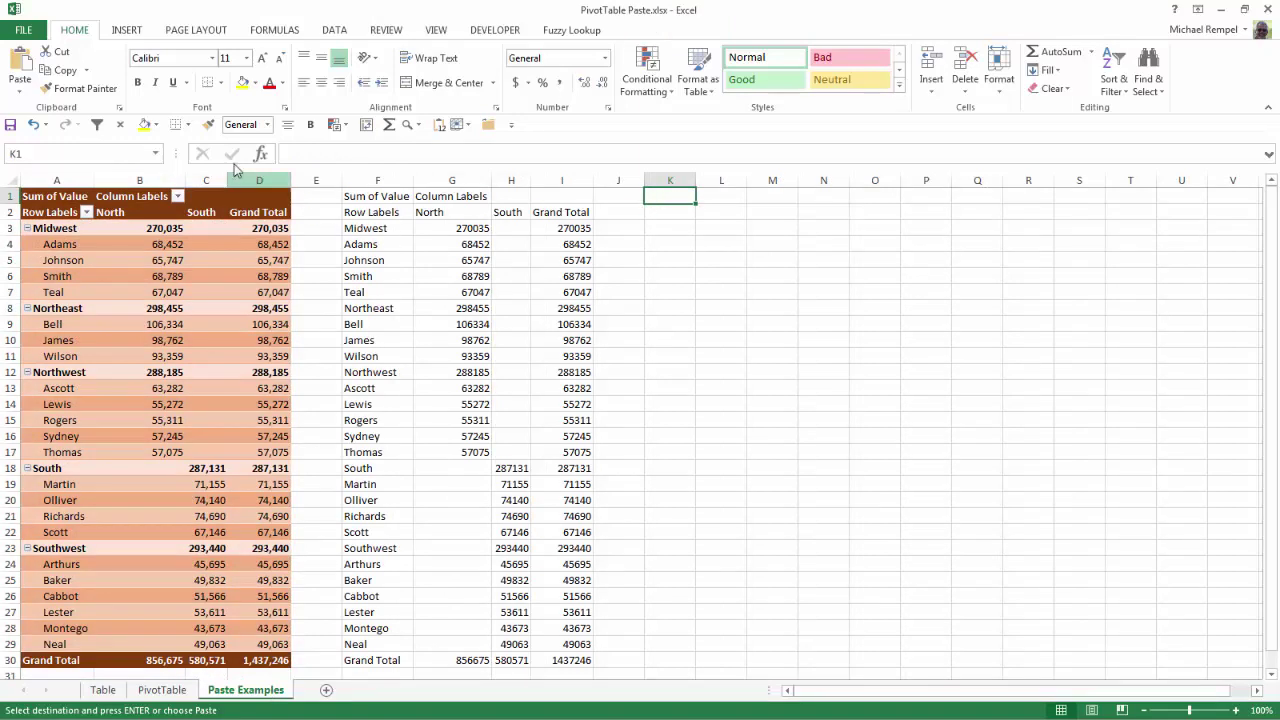
click(119, 107)
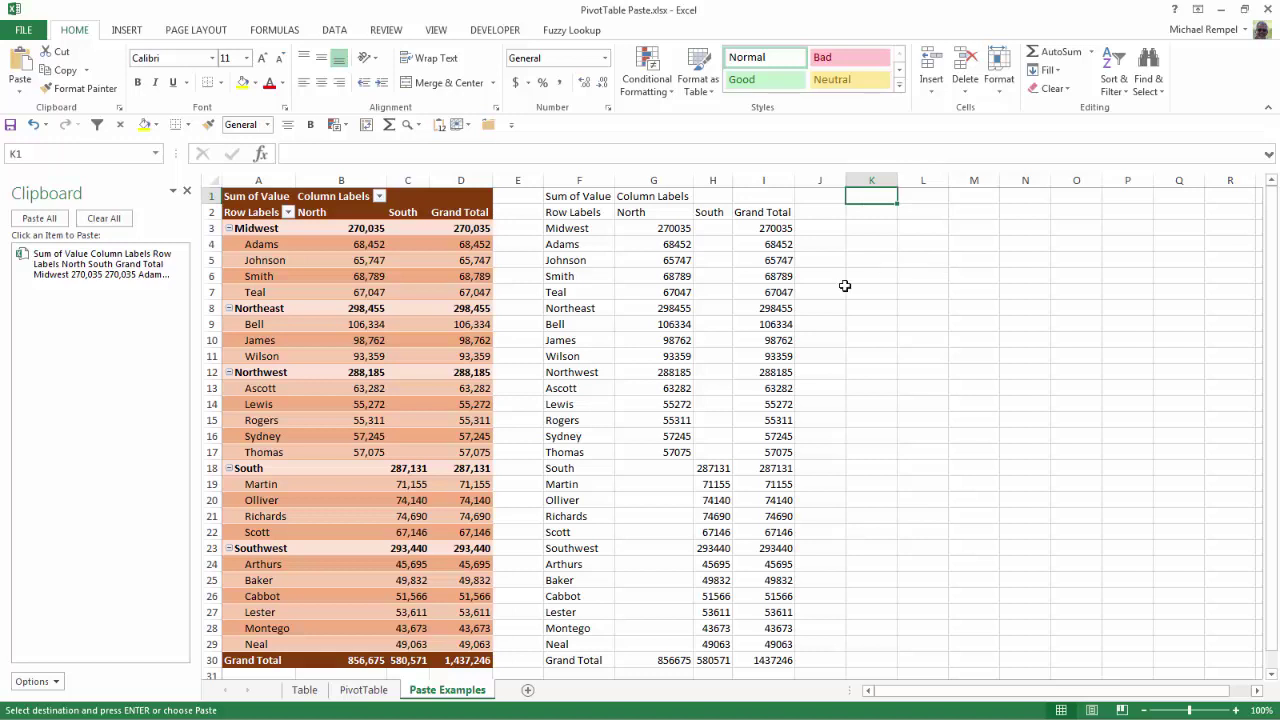
click(90, 268)
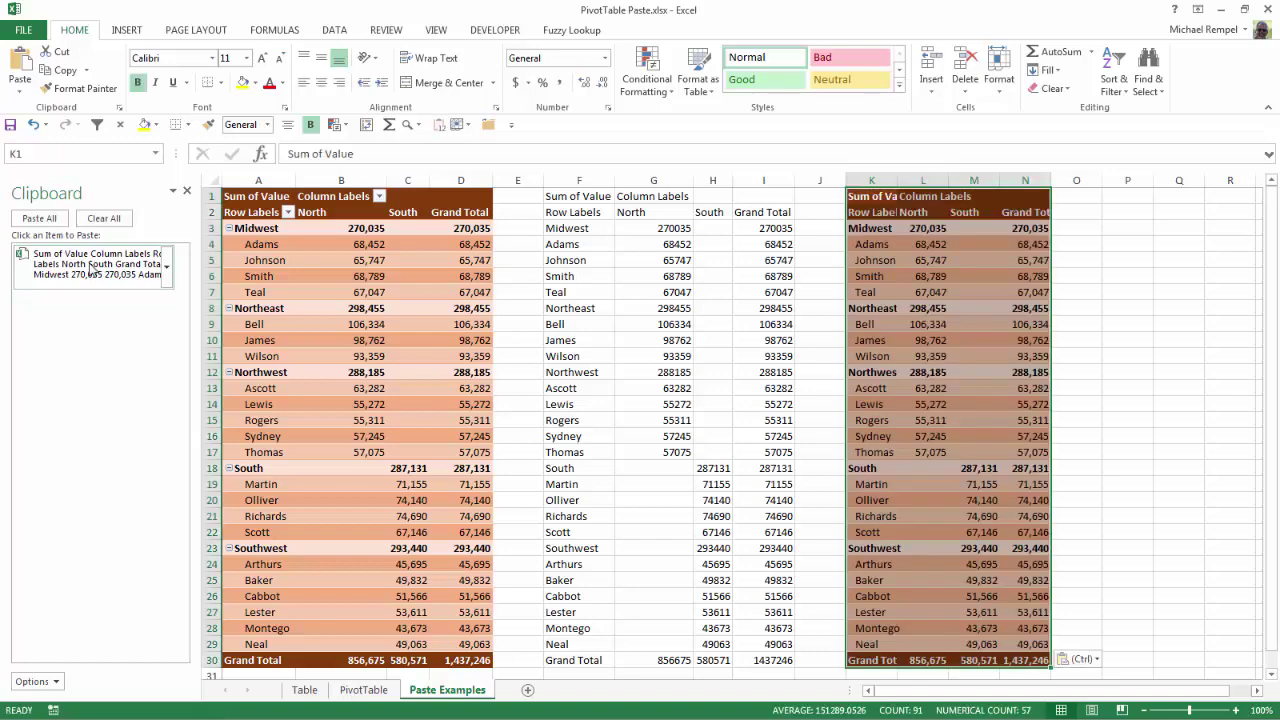
AutoFit columns K through N and inspect the pasted value in L9
click(1177, 322)
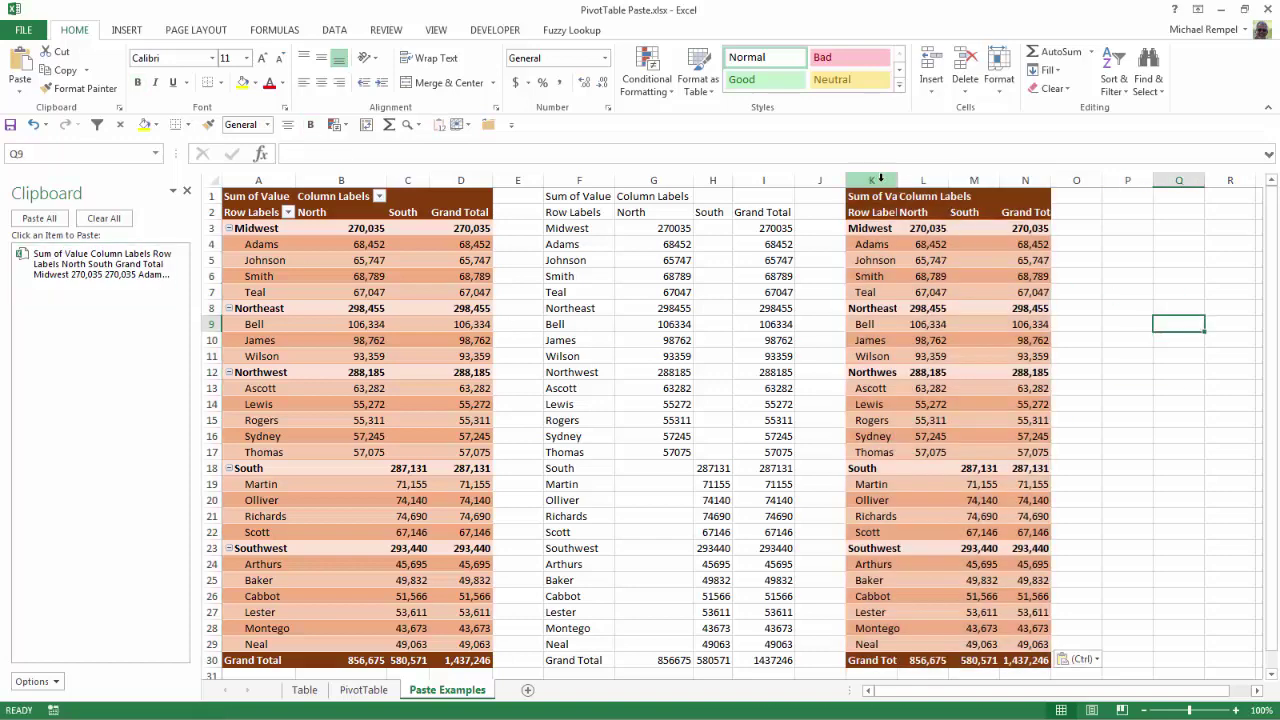
drag(871, 181, 1025, 181)
double_click(1048, 181)
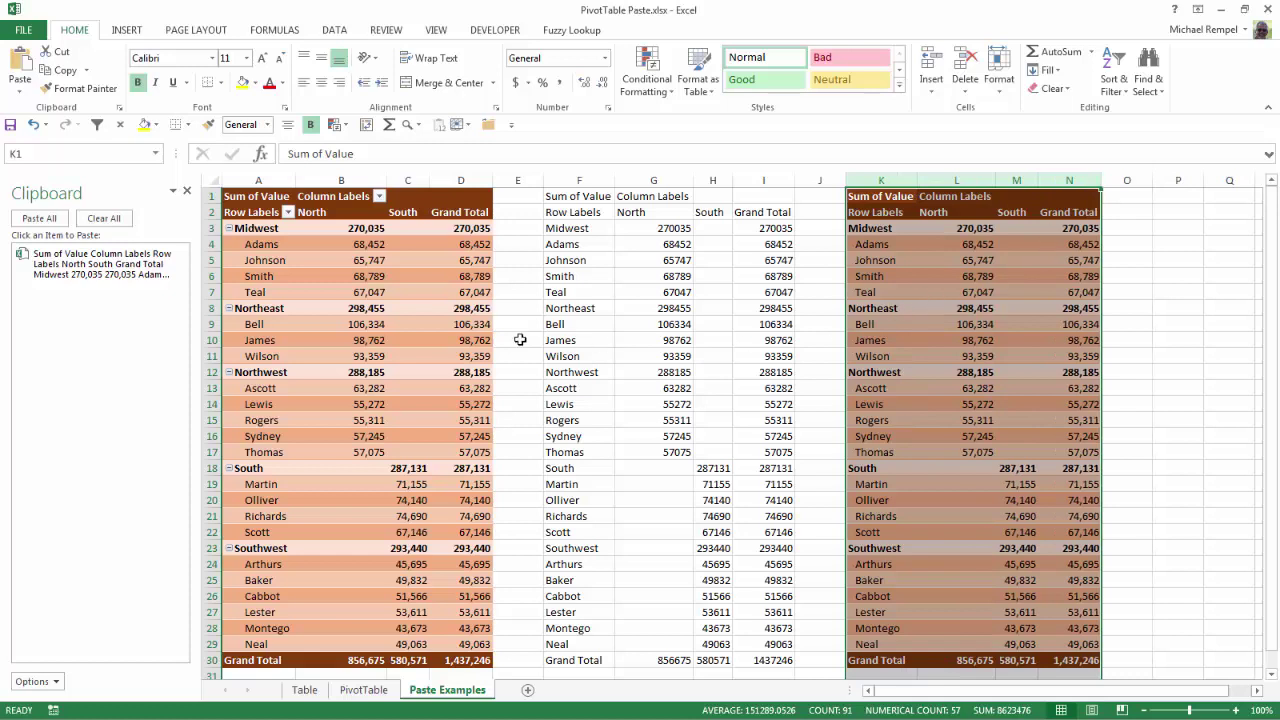
click(968, 324)
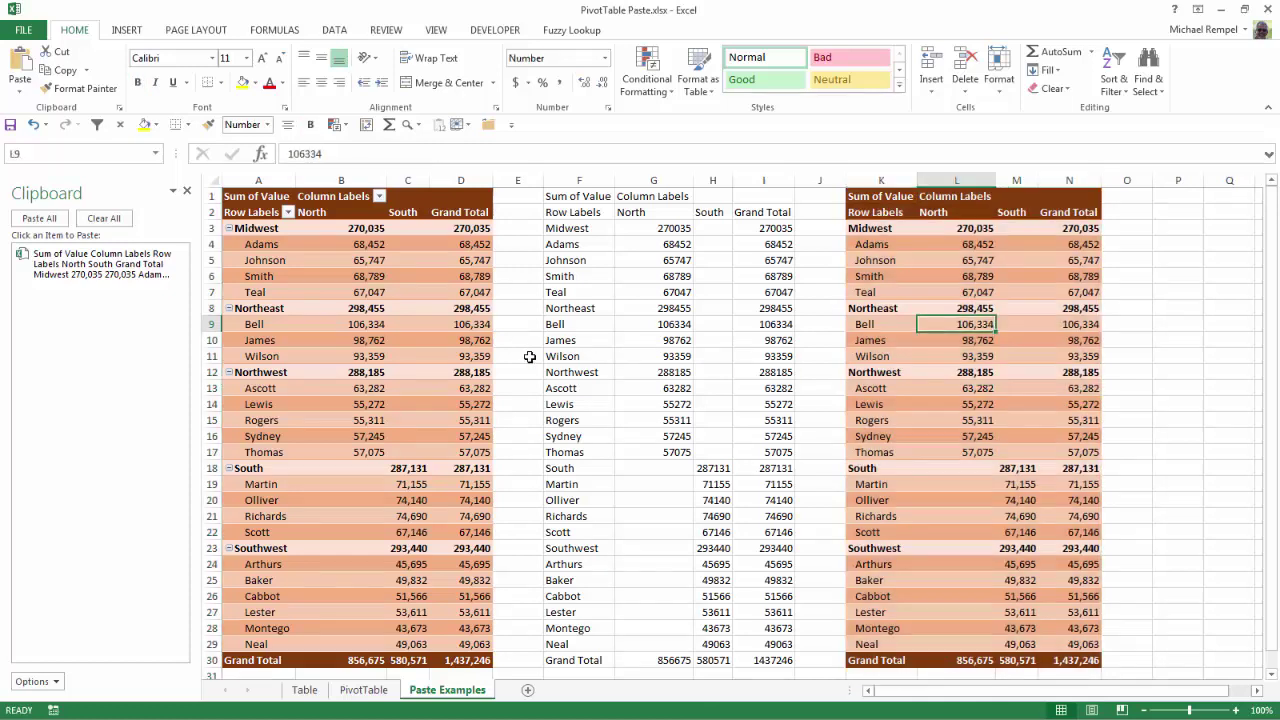